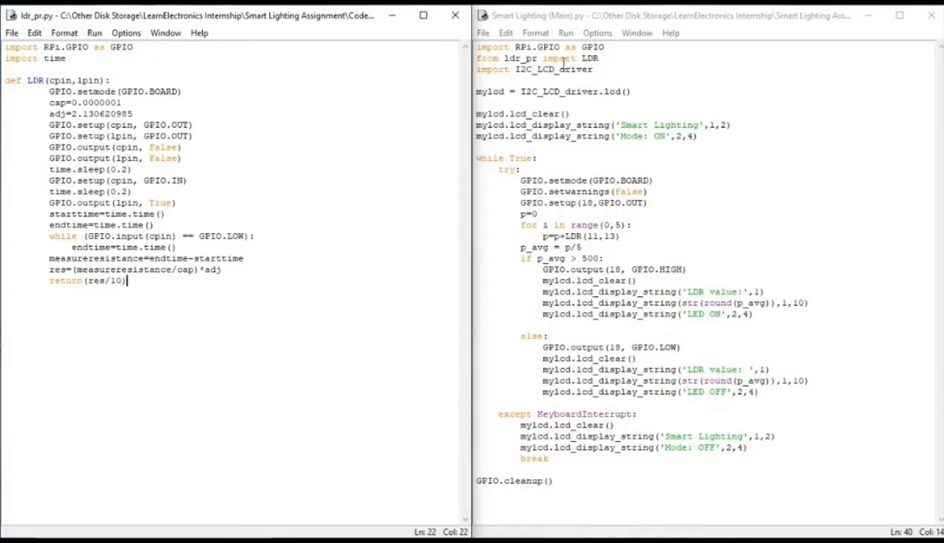
{"action": "left_click", "coordinate": [607, 19]}
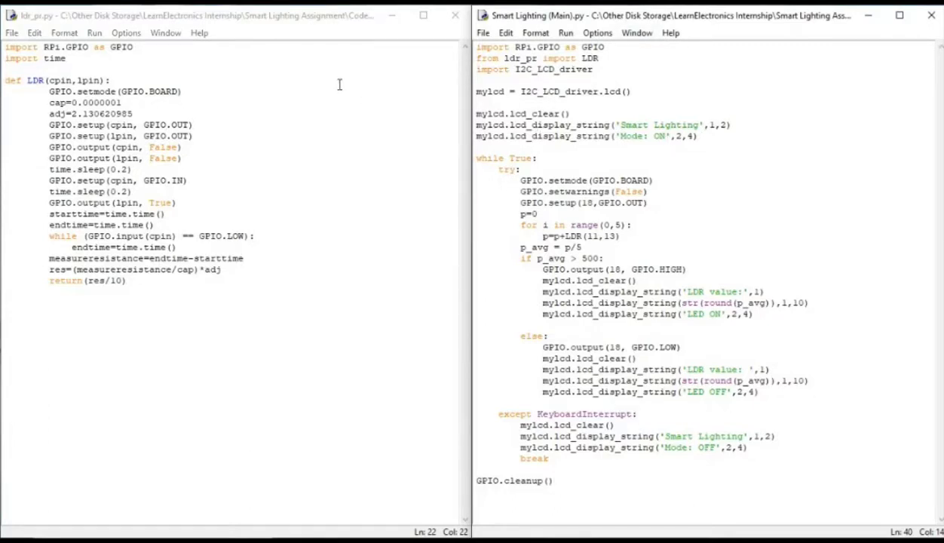
{"action": "left_click", "coordinate": [223, 63]}
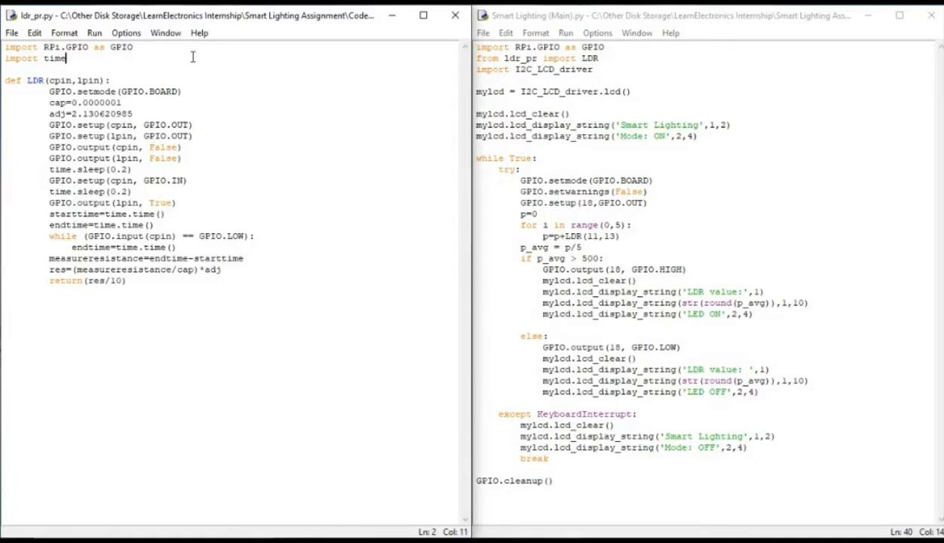
{"action": "left_click", "coordinate": [143, 47]}
{"action": "left_click", "coordinate": [143, 59]}
{"action": "key", "text": "Down"}
{"action": "key", "text": "Left"}
{"action": "key", "text": "Left"}
{"action": "key", "text": "Right"}
{"action": "key", "text": "Right"}
{"action": "key", "text": "Right"}
{"action": "key", "text": "Right"}
{"action": "key", "text": "Right"}
{"action": "key", "text": "Right"}
{"action": "key", "text": "Right"}
{"action": "key", "text": "Right"}
{"action": "key", "text": "Right"}
{"action": "key", "text": "Right"}
{"action": "key", "text": "Right"}
{"action": "key", "text": "Right"}
{"action": "key", "text": "Right"}
{"action": "key", "text": "Right"}
{"action": "key", "text": "Right"}
{"action": "key", "text": "Down"}
{"action": "key", "text": "Down"}
{"action": "key", "text": "Down"}
{"action": "key", "text": "Down"}
{"action": "key", "text": "Down"}
{"action": "key", "text": "Down"}
{"action": "key", "text": "Down"}
{"action": "key", "text": "Down"}
{"action": "key", "text": "Down"}
{"action": "key", "text": "Down"}
{"action": "key", "text": "Down"}
{"action": "key", "text": "Down"}
{"action": "key", "text": "Down"}
{"action": "key", "text": "Down"}
{"action": "key", "text": "Left"}
{"action": "left_click", "coordinate": [603, 19]}
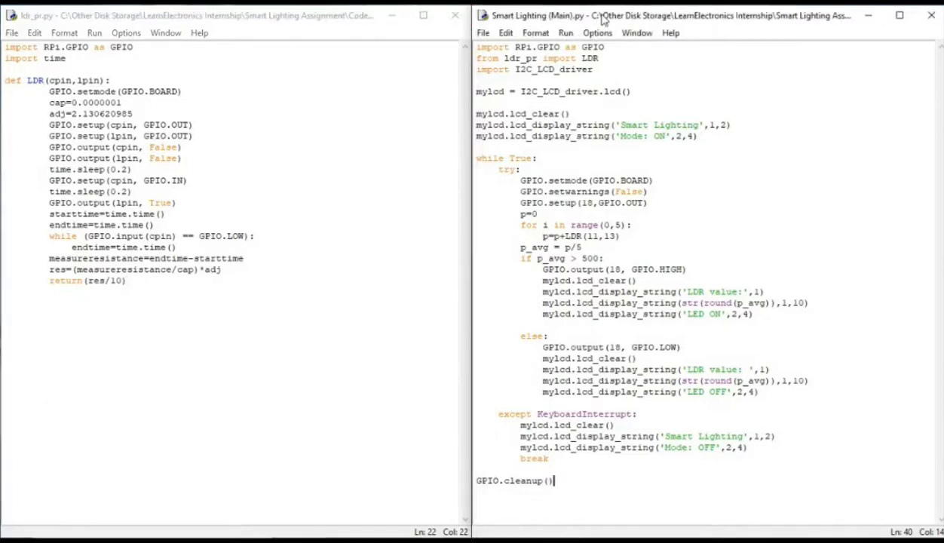
{"action": "left_click", "coordinate": [614, 47]}
{"action": "left_click", "coordinate": [605, 59]}
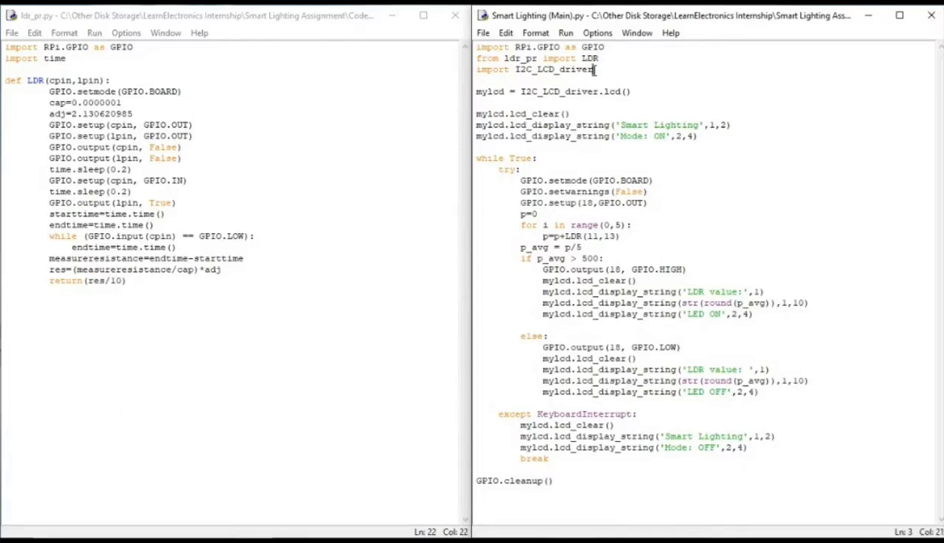
{"action": "key", "text": "Down"}
{"action": "key", "text": "Down"}
{"action": "key", "text": "Right"}
{"action": "key", "text": "Right"}
{"action": "key", "text": "Right"}
{"action": "key", "text": "Down"}
{"action": "key", "text": "Down"}
{"action": "key", "text": "Down"}
{"action": "key", "text": "ctrl+Right"}
{"action": "key", "text": "Right"}
{"action": "key", "text": "Right"}
{"action": "key", "text": "Left"}
{"action": "key", "text": "Left"}
{"action": "key", "text": "Left"}
{"action": "key", "text": "Right"}
{"action": "key", "text": "Right"}
{"action": "key", "text": "Right"}
{"action": "key", "text": "Right"}
{"action": "key", "text": "Right"}
{"action": "key", "text": "Right"}
{"action": "key", "text": "Right"}
{"action": "key", "text": "Right"}
{"action": "key", "text": "Right"}
{"action": "key", "text": "Right"}
{"action": "key", "text": "Right"}
{"action": "key", "text": "Left"}
{"action": "key", "text": "Left"}
{"action": "key", "text": "Left"}
{"action": "key", "text": "shift+Right"}
{"action": "key", "text": "Right"}
{"action": "key", "text": "Down"}
{"action": "key", "text": "Down"}
{"action": "key", "text": "Down"}
{"action": "key", "text": "End"}
{"action": "key", "text": "Down"}
{"action": "key", "text": "Down"}
{"action": "key", "text": "End"}
{"action": "key", "text": "Down"}
{"action": "key", "text": "Down"}
{"action": "key", "text": "Down"}
{"action": "key", "text": "Down"}
{"action": "key", "text": "Down"}
{"action": "key", "text": "Down"}
{"action": "key", "text": "Down"}
{"action": "key", "text": "End"}
{"action": "key", "text": "Down"}
{"action": "key", "text": "Down"}
{"action": "key", "text": "Down"}
{"action": "key", "text": "Right"}
{"action": "key", "text": "Right"}
{"action": "key", "text": "Right"}
{"action": "key", "text": "Right"}
{"action": "key", "text": "Right"}
{"action": "key", "text": "Right"}
{"action": "key", "text": "Left"}
{"action": "key", "text": "Left"}
{"action": "key", "text": "Left"}
{"action": "key", "text": "Left"}
{"action": "key", "text": "Right"}
{"action": "key", "text": "Right"}
{"action": "key", "text": "Right"}
{"action": "key", "text": "Right"}
{"action": "key", "text": "Right"}
{"action": "key", "text": "Right"}
{"action": "key", "text": "Right"}
{"action": "key", "text": "Right"}
{"action": "key", "text": "Right"}
{"action": "key", "text": "Right"}
{"action": "key", "text": "Right"}
{"action": "key", "text": "Down"}
{"action": "key", "text": "Down"}
{"action": "key", "text": "Down"}
{"action": "key", "text": "Down"}
{"action": "key", "text": "Down"}
{"action": "key", "text": "Down"}
{"action": "key", "text": "Down"}
{"action": "key", "text": "Down"}
{"action": "key", "text": "Down"}
{"action": "key", "text": "Down"}
{"action": "key", "text": "Down"}
{"action": "key", "text": "Down"}
{"action": "key", "text": "End"}
{"action": "key", "text": "Down"}
{"action": "key", "text": "Down"}
{"action": "key", "text": "Down"}
{"action": "key", "text": "Down"}
{"action": "key", "text": "End"}
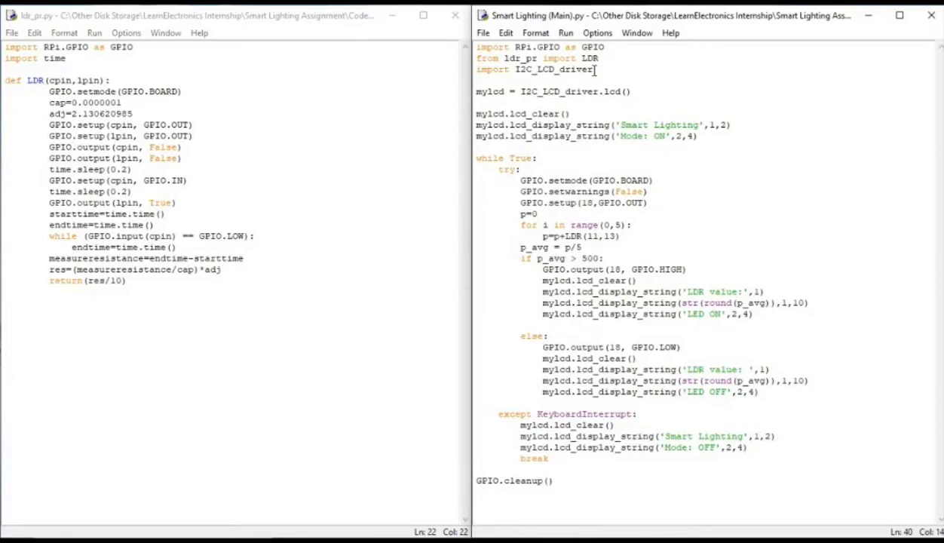